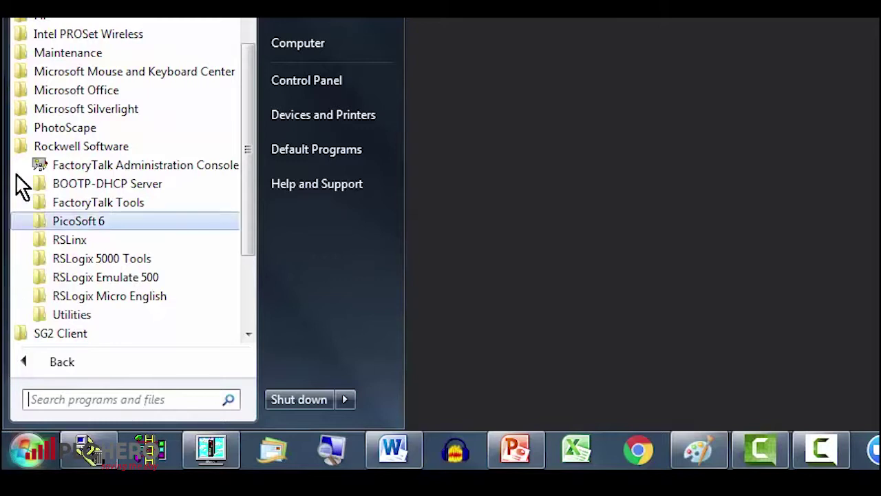
Expand the RSLinx folder in the Start menu and launch RSLinx Classic Launch Control Panel.
left_click(39, 238)
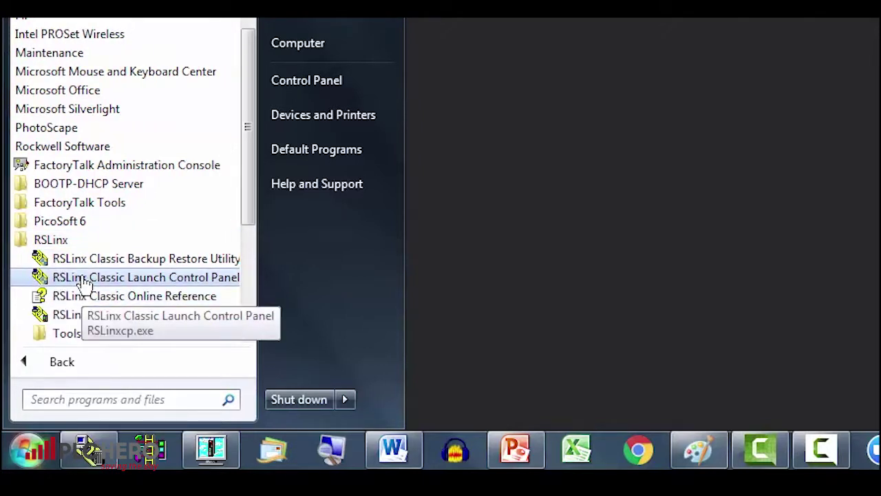
left_click(172, 277)
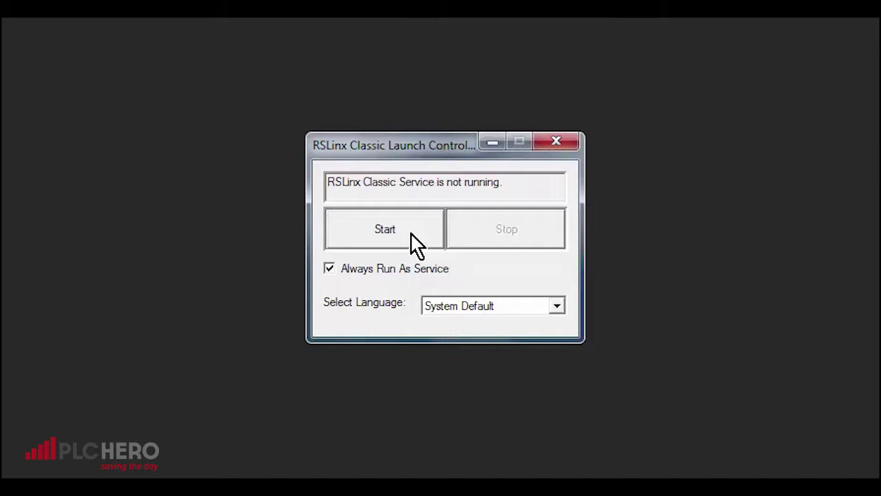
Leave Always Run As Service unchecked and start RSLinx Classic as an application.
left_click(330, 269)
left_click(330, 269)
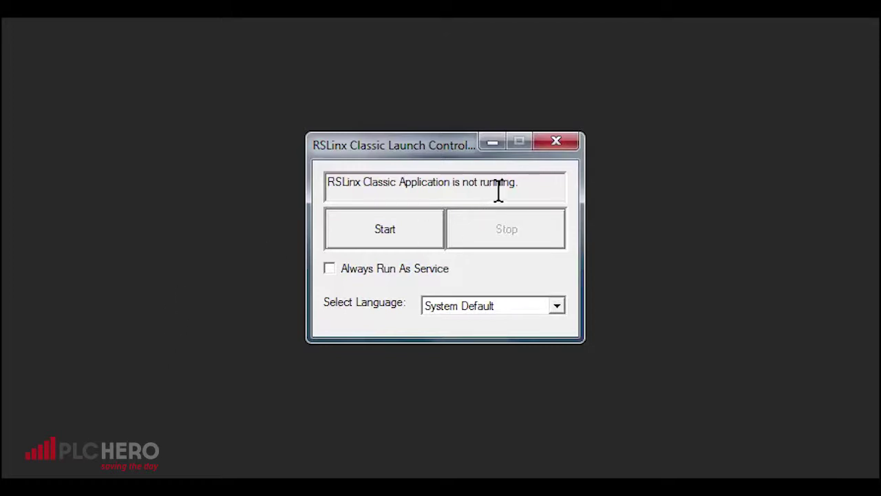
left_click(379, 234)
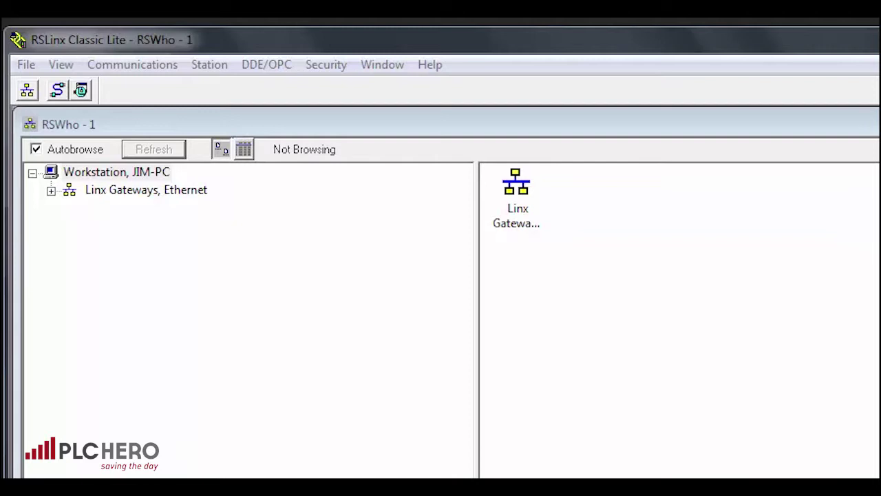
In Configure Drivers, add an RS-232 DF1 devices driver and accept the name AB_DF1-1.
left_click(59, 92)
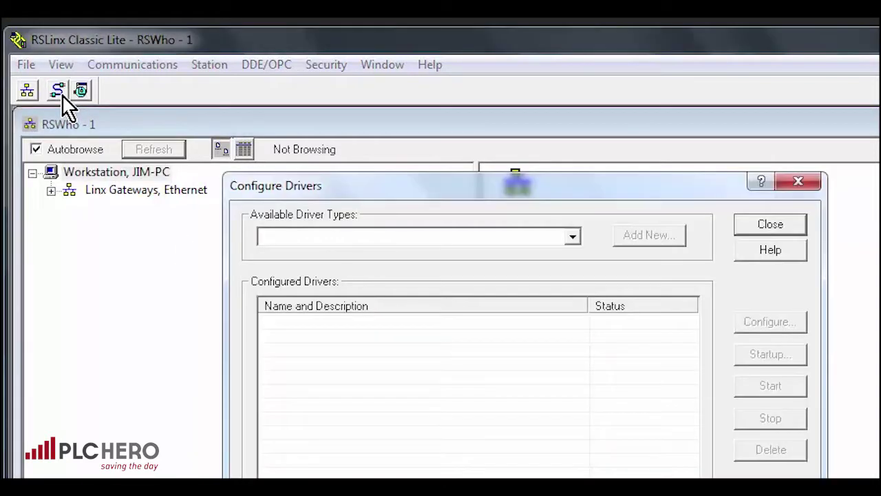
left_click(575, 239)
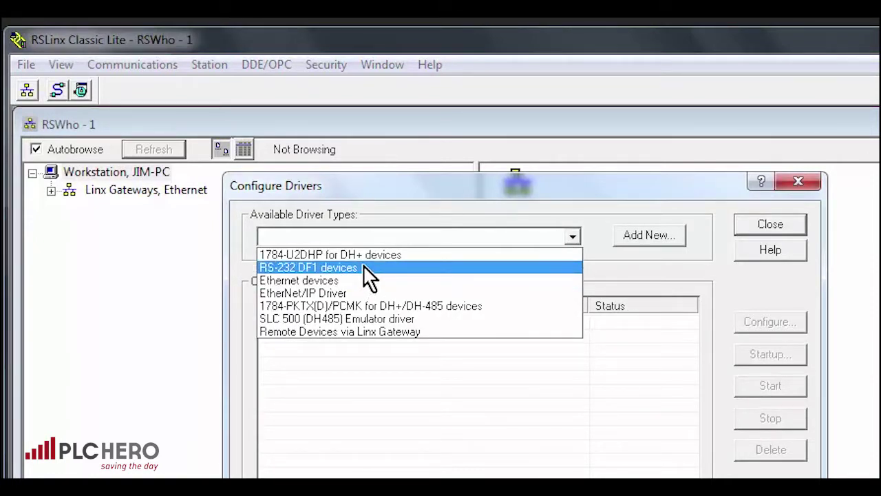
left_click(370, 276)
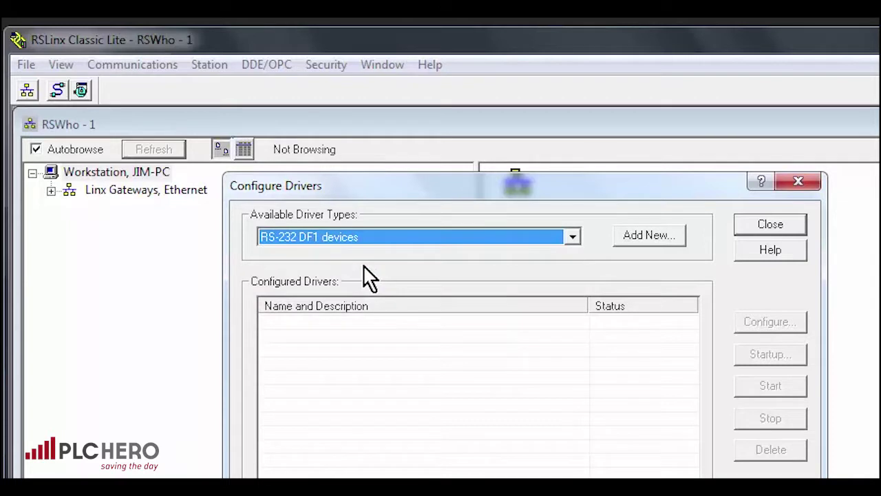
left_click(671, 241)
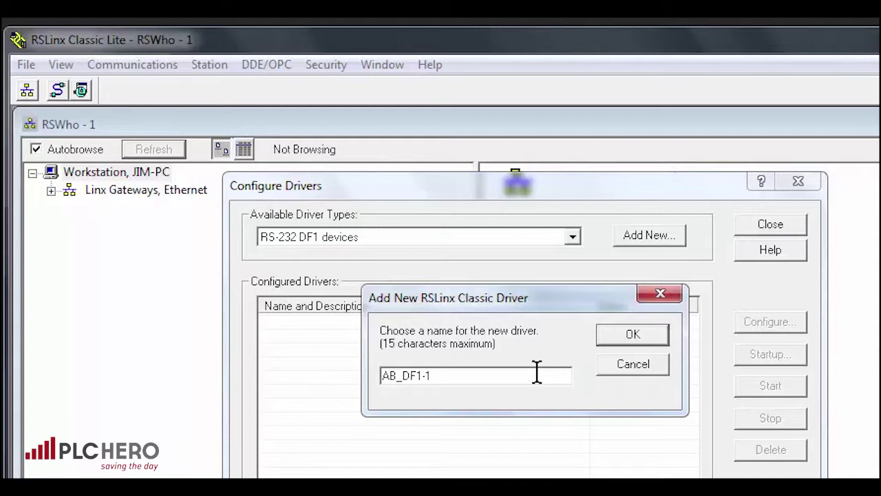
left_click(658, 339)
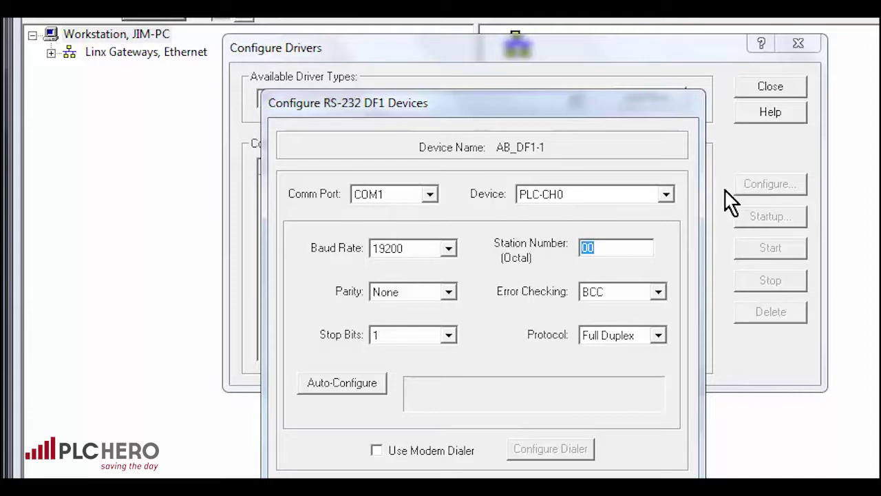
Set the AB_DF1-1 driver's Comm Port to COM5 and auto-configure its serial settings.
left_click(430, 195)
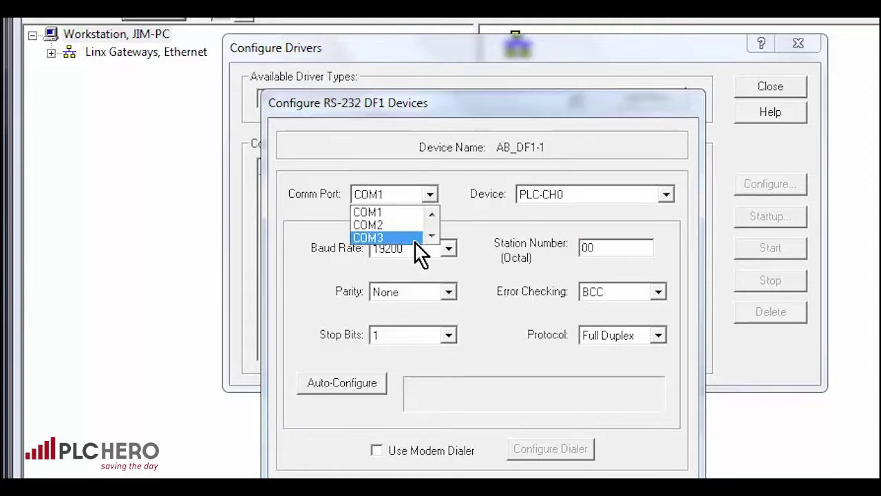
left_click(431, 236)
left_click(431, 236)
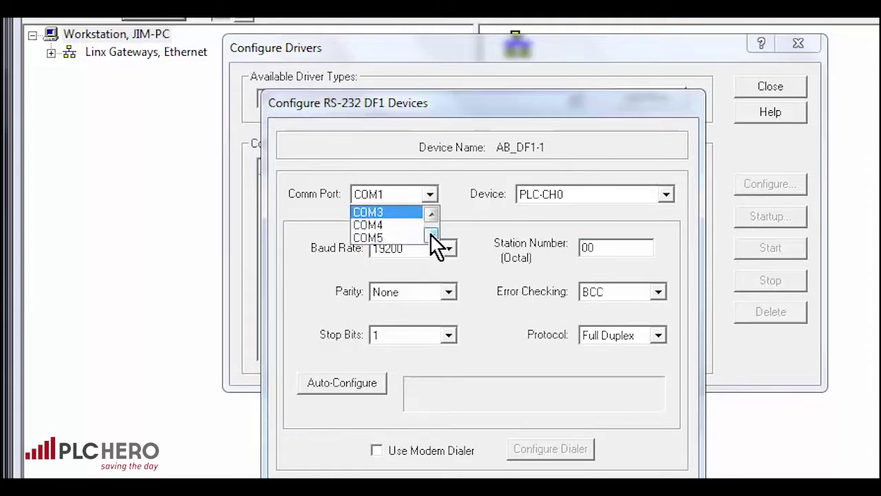
left_click(385, 237)
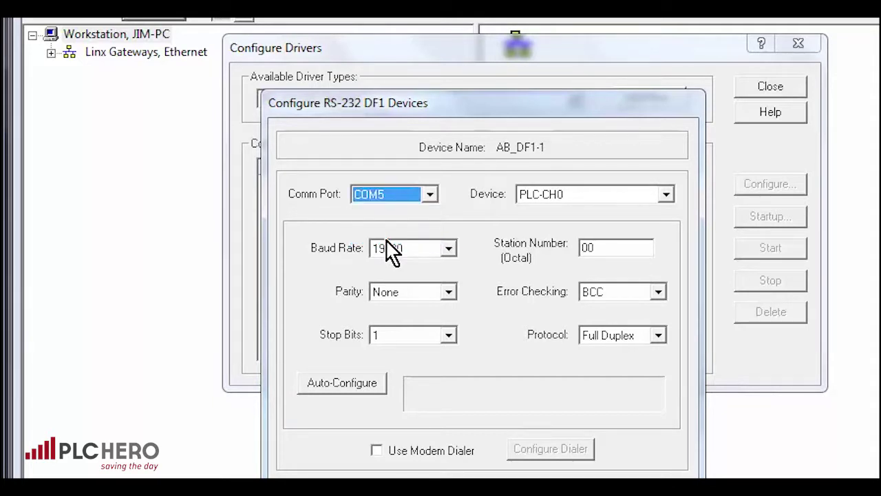
left_click(346, 388)
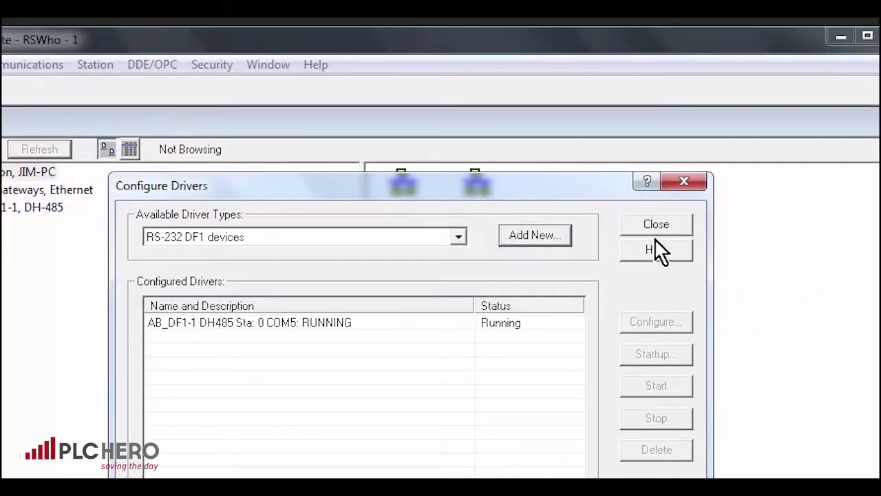
Close Configure Drivers, expand AB_DF1-1 in RSWho and select the CONV WH MicroLogix 1100.
left_click(660, 227)
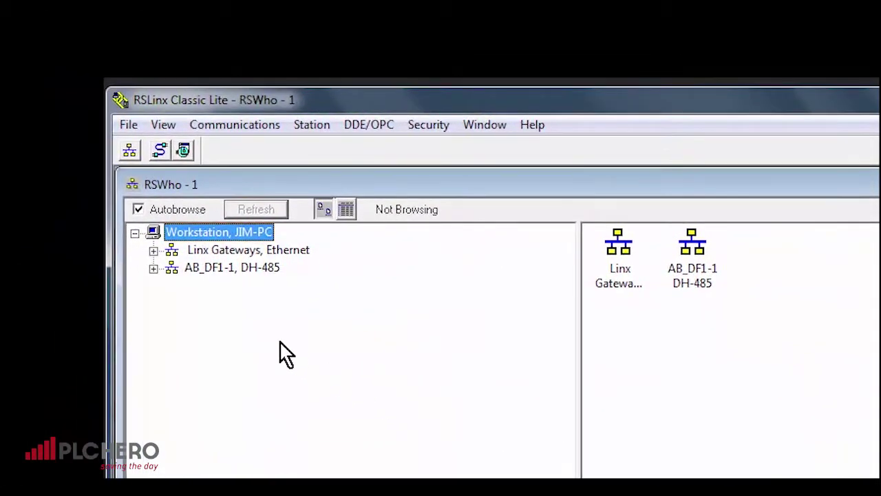
left_click(174, 270)
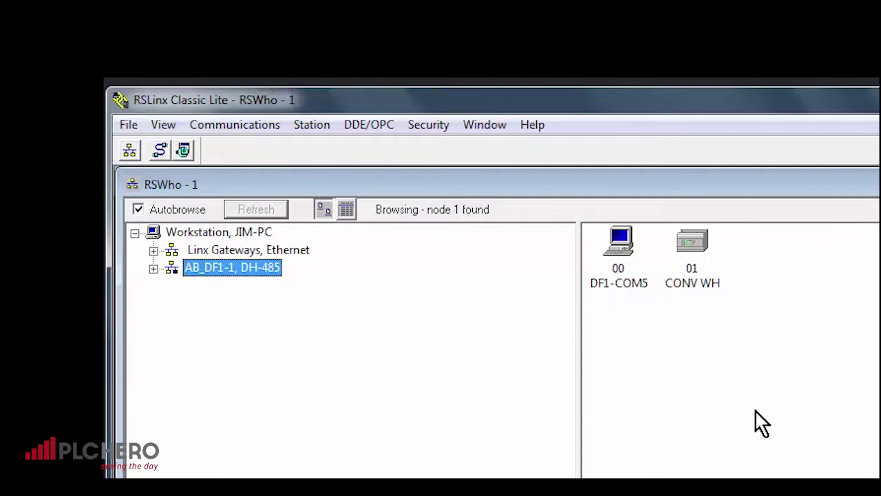
left_click(701, 249)
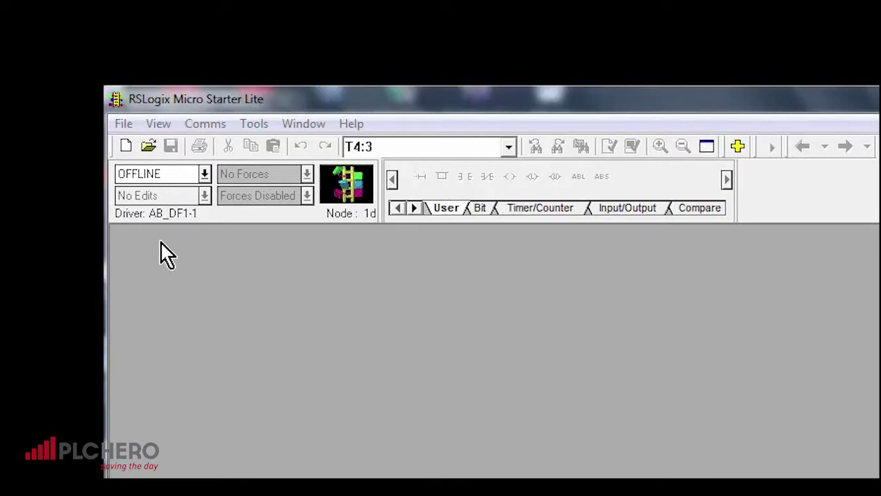
Through Comms > System Comms, select 01 CONV WH under AB_DF1-1 and go online.
left_click(206, 124)
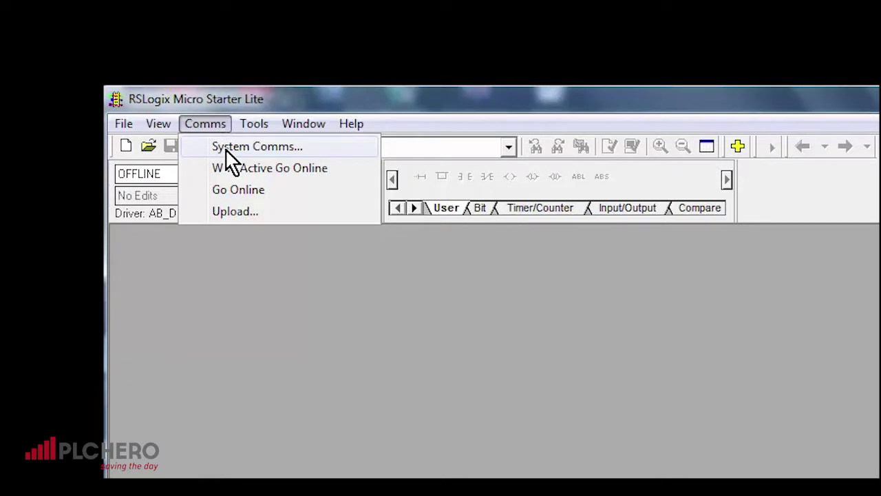
left_click(227, 148)
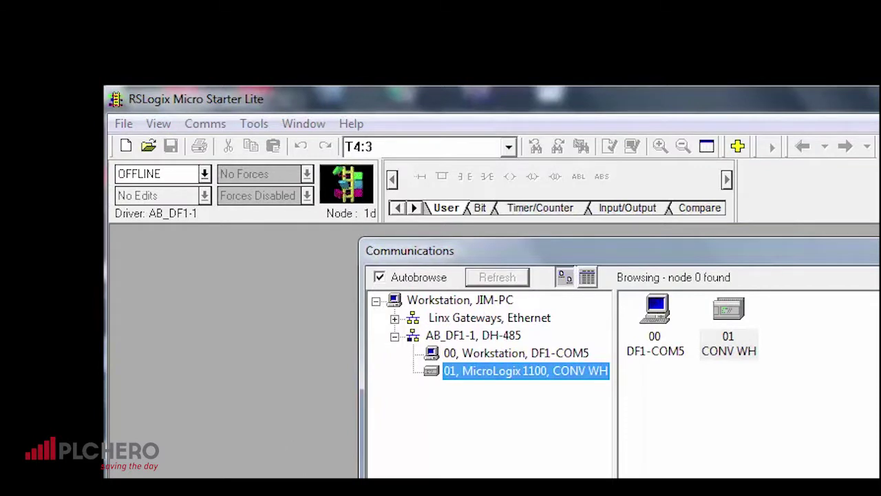
left_click(735, 318)
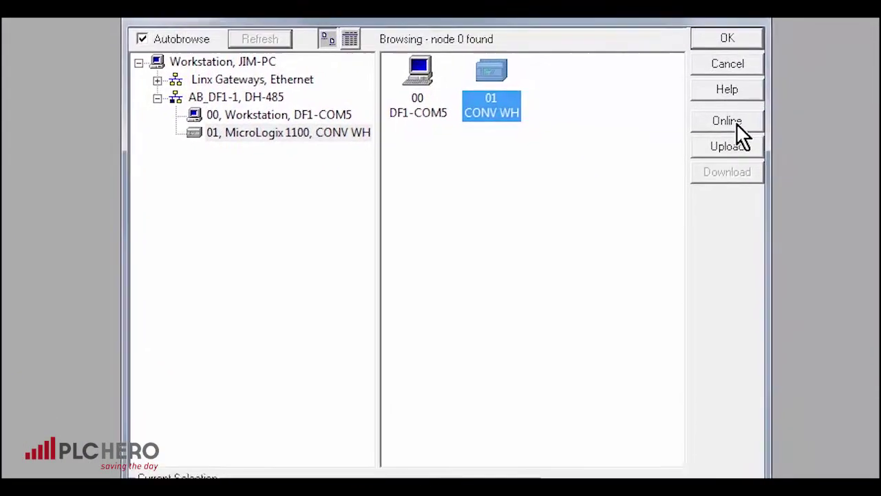
left_click(728, 122)
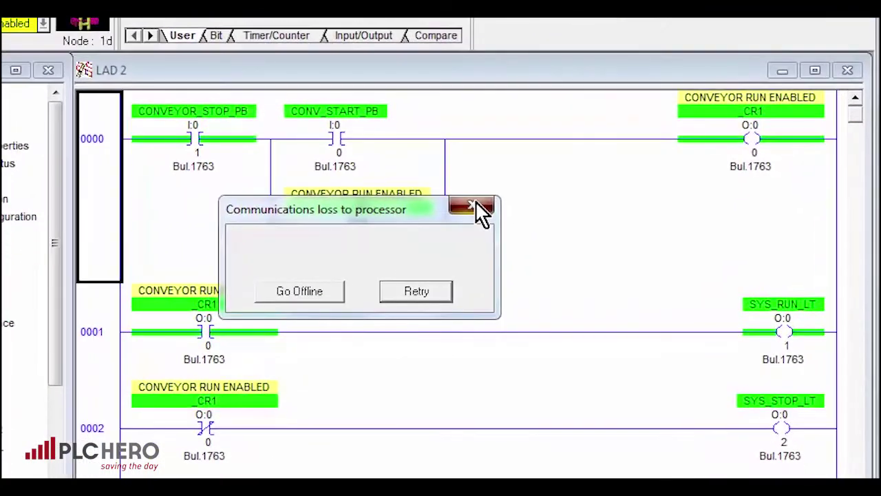
Close the Communications loss to processor warning, then exit RSLogix back to RSLinx.
left_click(478, 206)
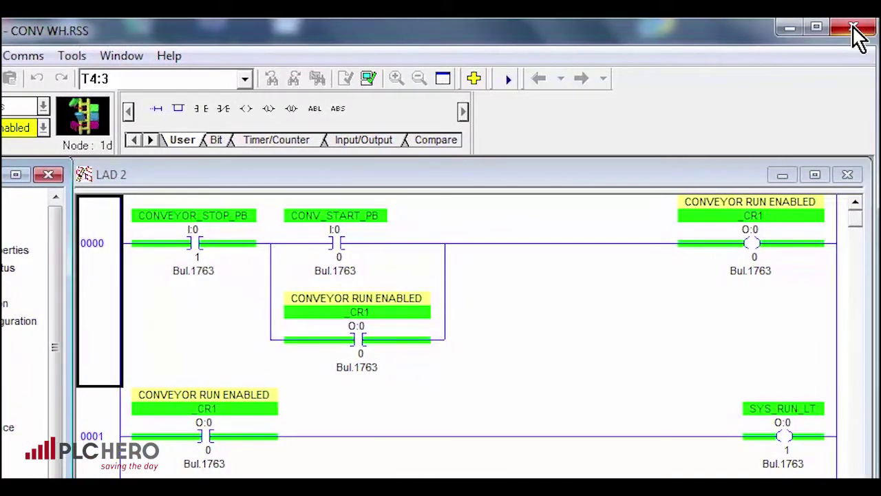
left_click(854, 29)
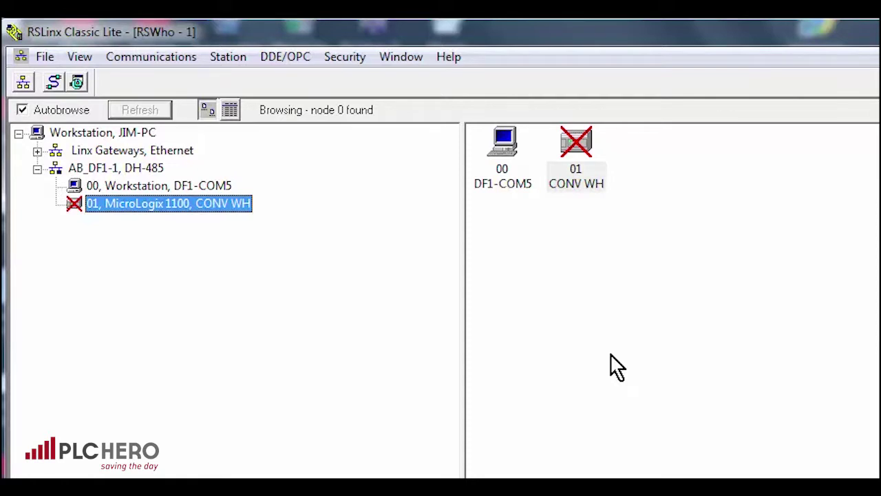
Open Configure Drivers to see AB_DF1-1 on COM5 listed as Running.
left_click(53, 86)
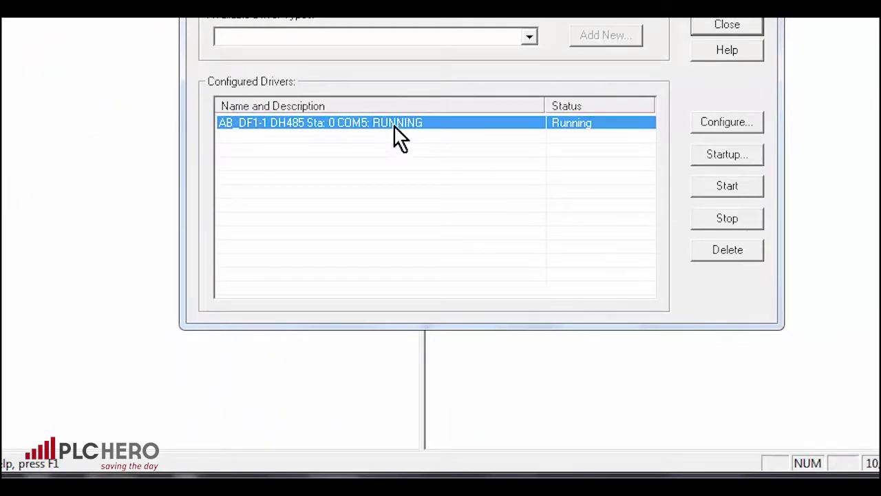
Re-run Auto-Configure on the AB_DF1-1 driver, confirm with OK and close Configure Drivers.
left_click(706, 123)
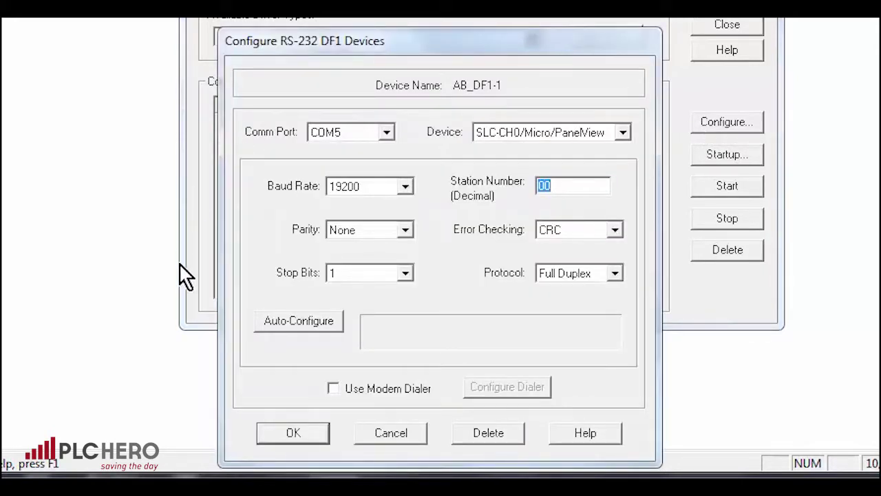
left_click(282, 325)
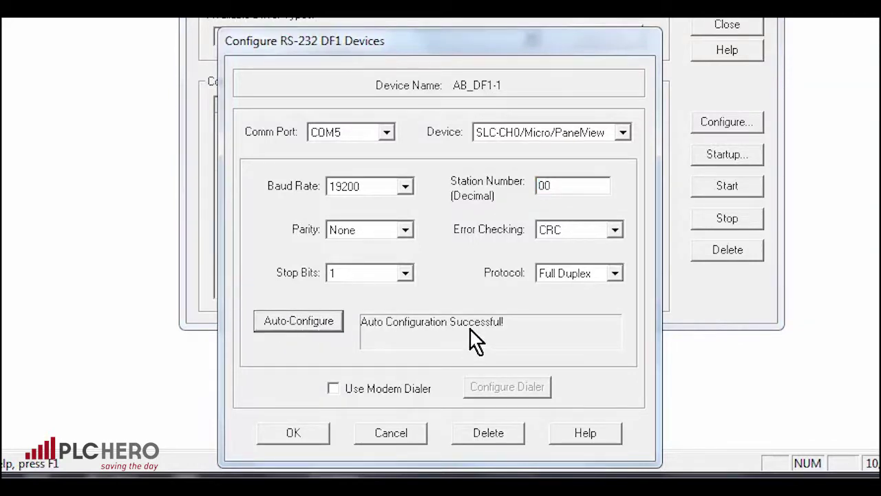
left_click(303, 434)
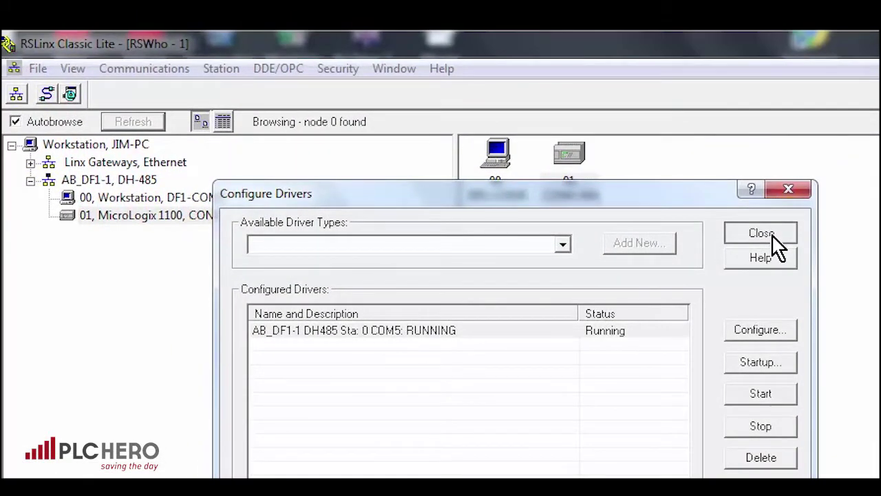
left_click(761, 165)
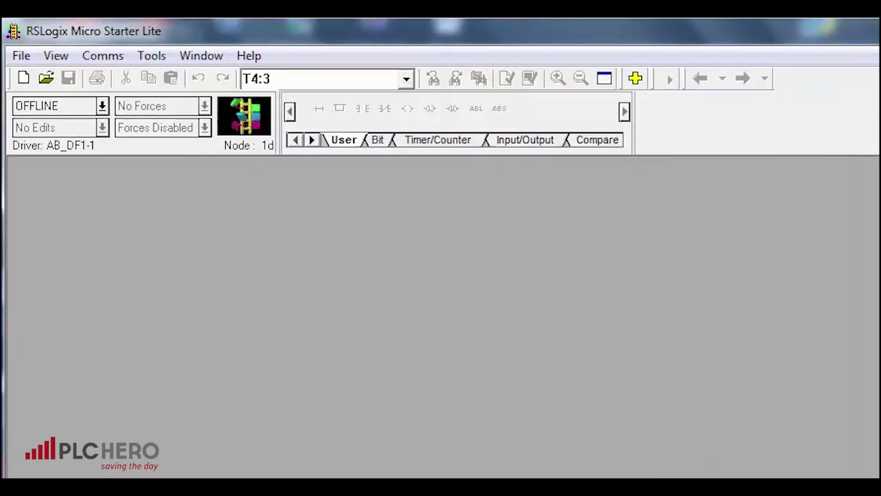
Via Comms > System Comms, pick 01 CONV WH and go online to reach REMOTE RUN.
left_click(114, 57)
left_click(160, 81)
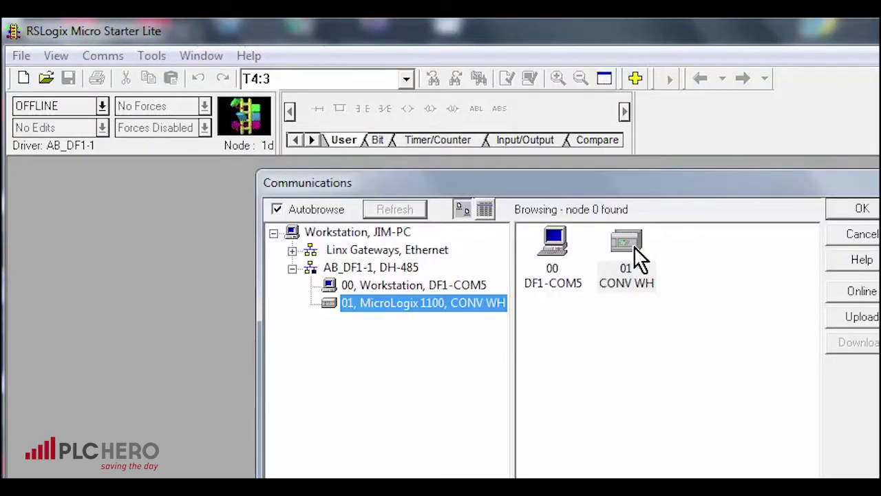
left_click(634, 255)
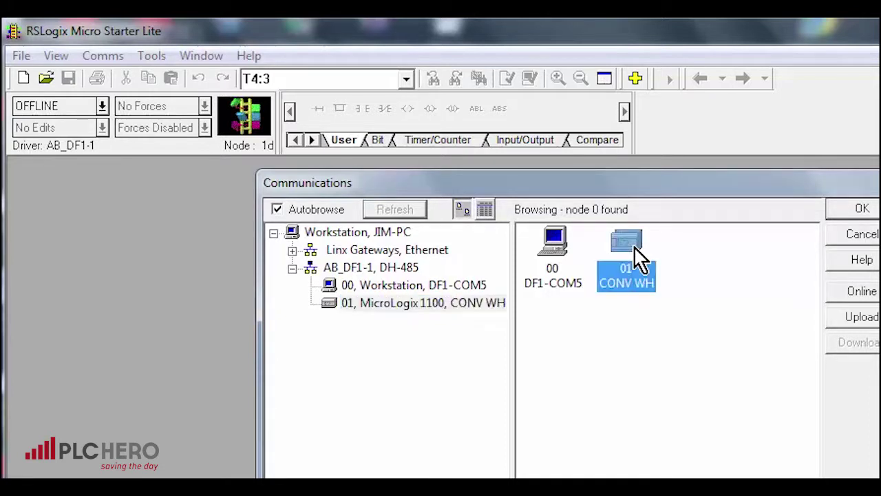
left_click(860, 295)
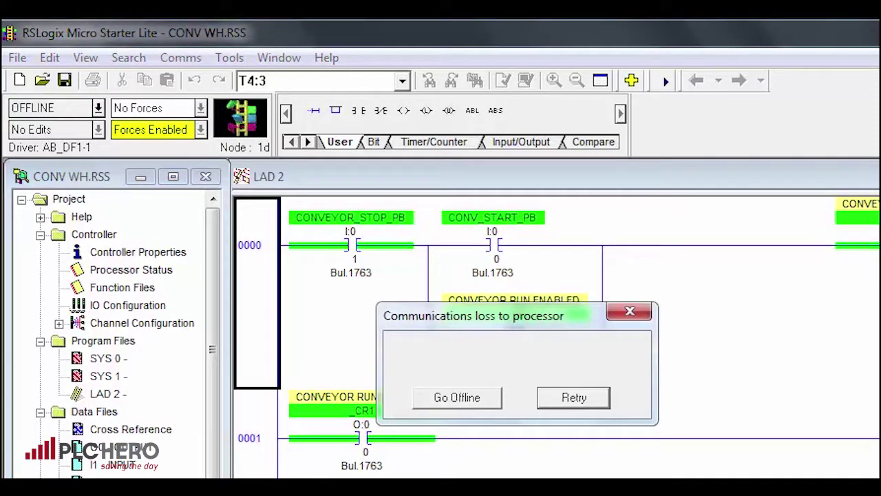
Dismiss the Communications loss to processor warning and close the CONV WH project from the File menu.
left_click(638, 312)
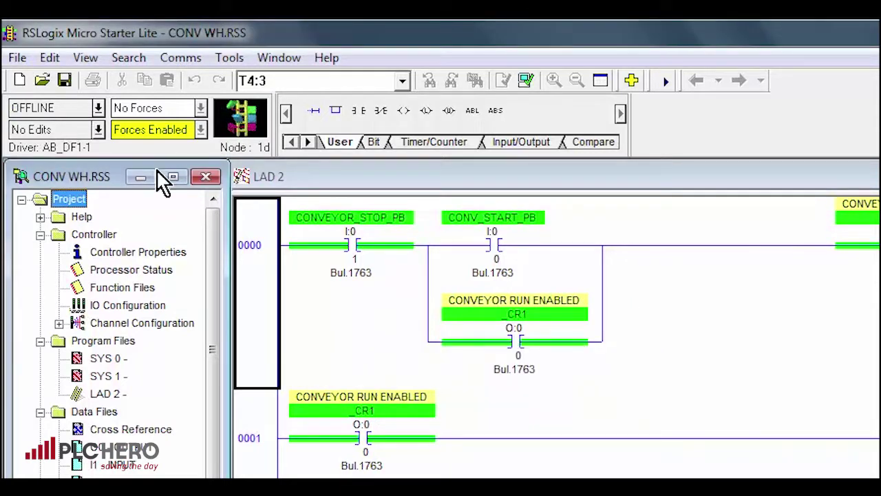
left_click(16, 58)
left_click(54, 126)
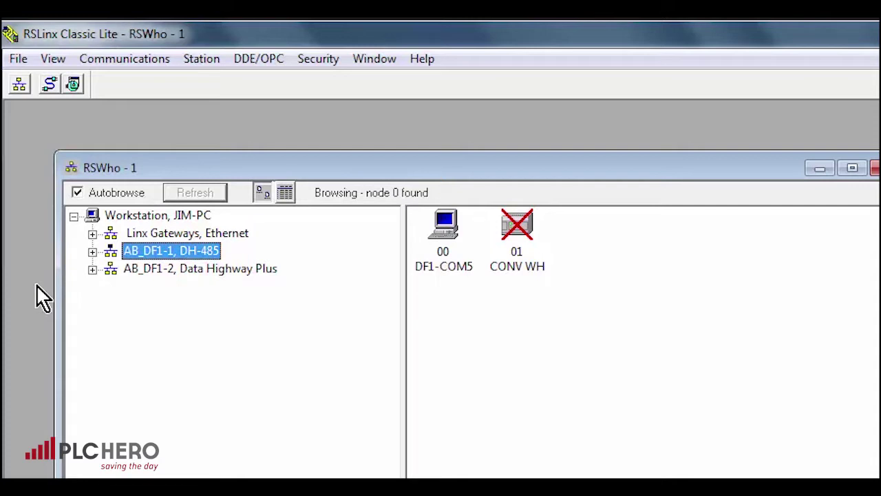
In Configure Drivers, select the conflicting AB_DF1-2 DH+ driver on COM5.
left_click(50, 85)
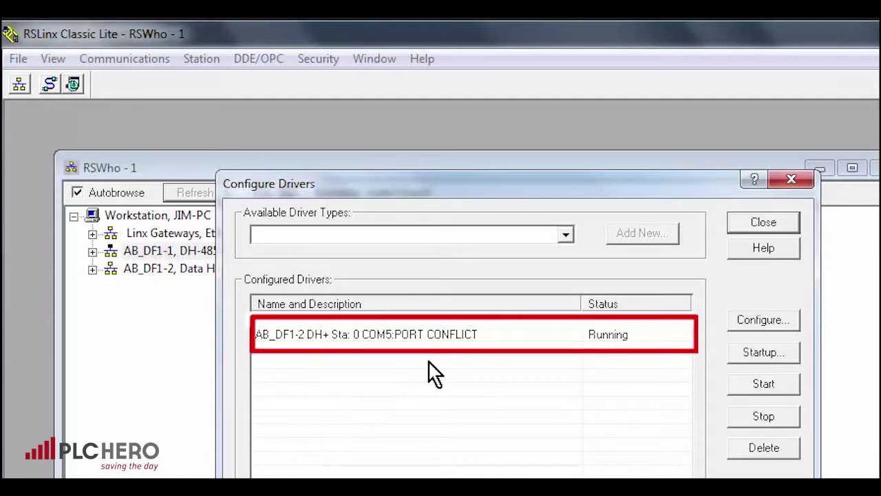
left_click(477, 335)
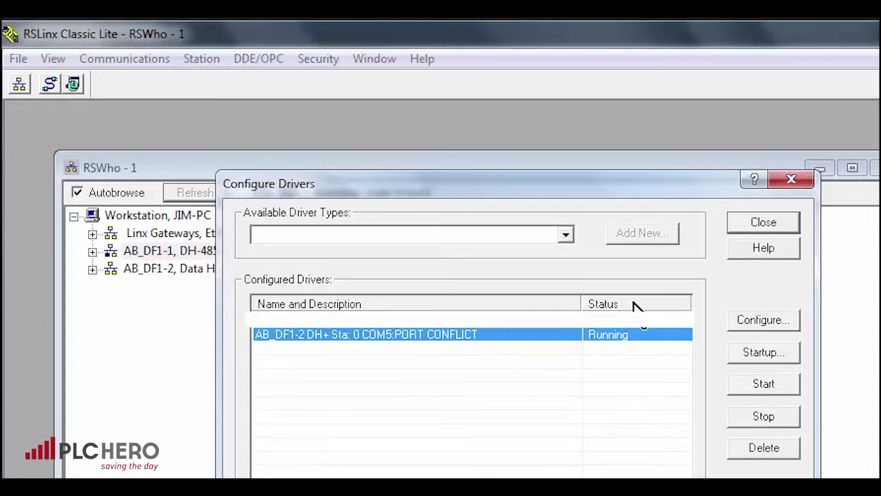
Delete AB_DF1-2 and add a new RS-232 DF1 devices driver named AB_DF1-1.
left_click(790, 453)
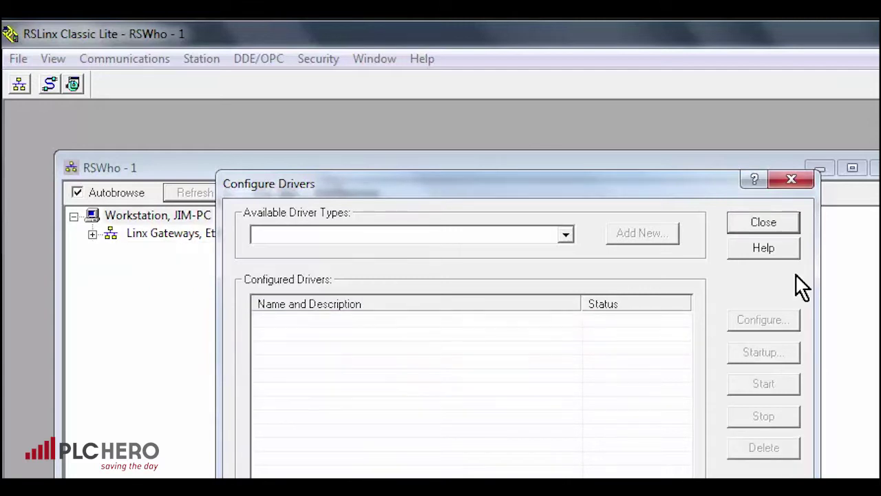
left_click(566, 235)
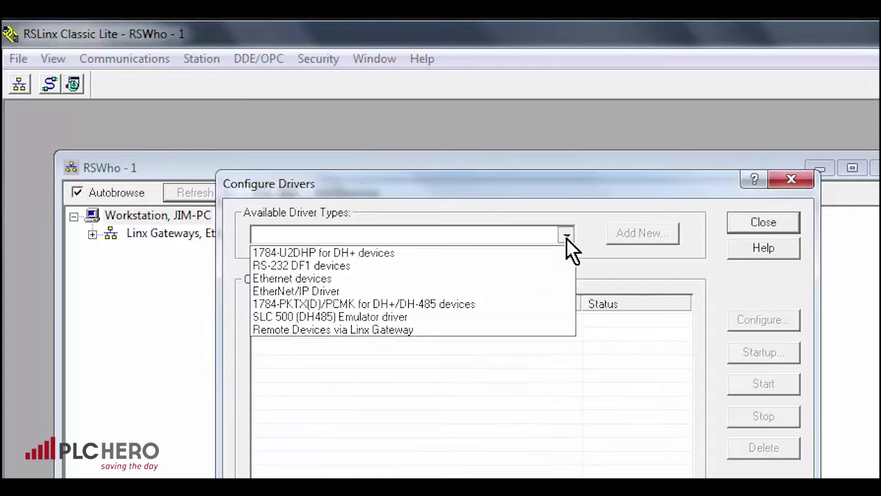
left_click(336, 267)
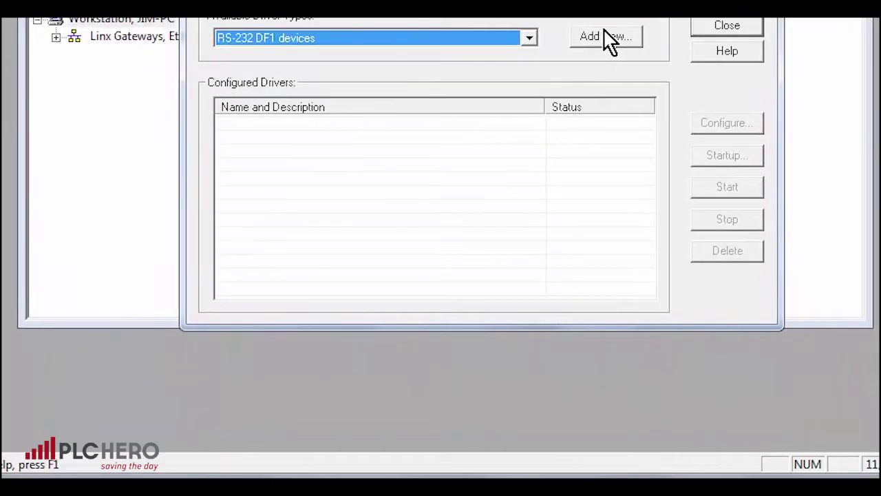
left_click(616, 89)
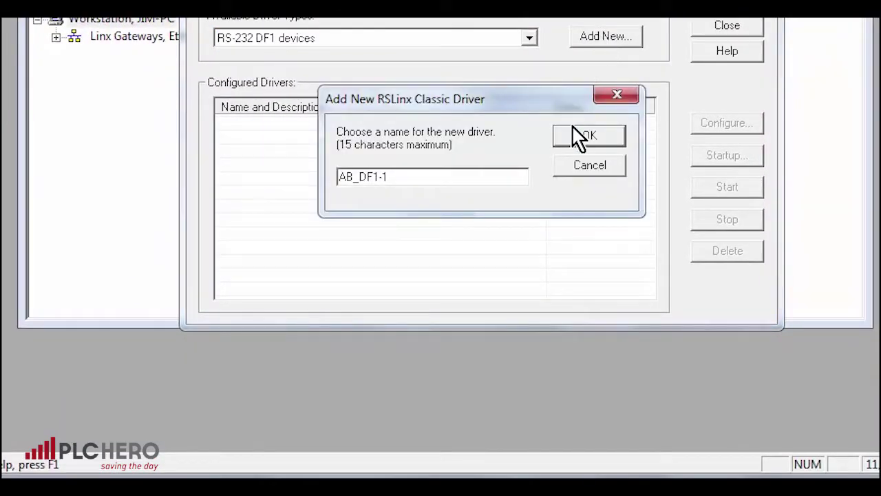
left_click(590, 145)
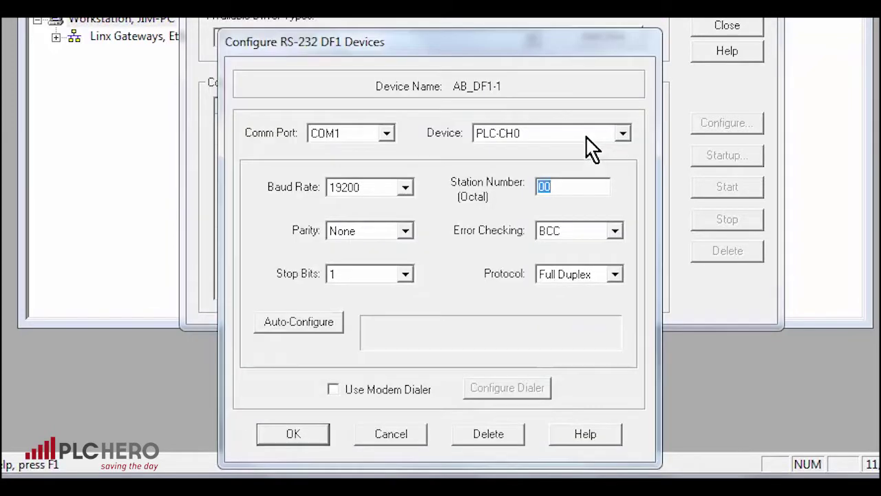
Set the AB_DF1-1 driver to COM5, auto-configure it, and accept the configuration.
left_click(386, 134)
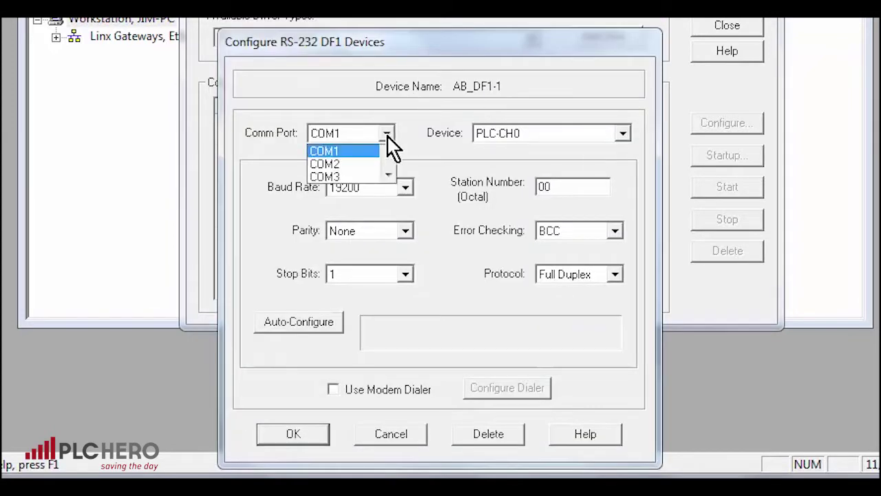
left_click(388, 173)
left_click(388, 173)
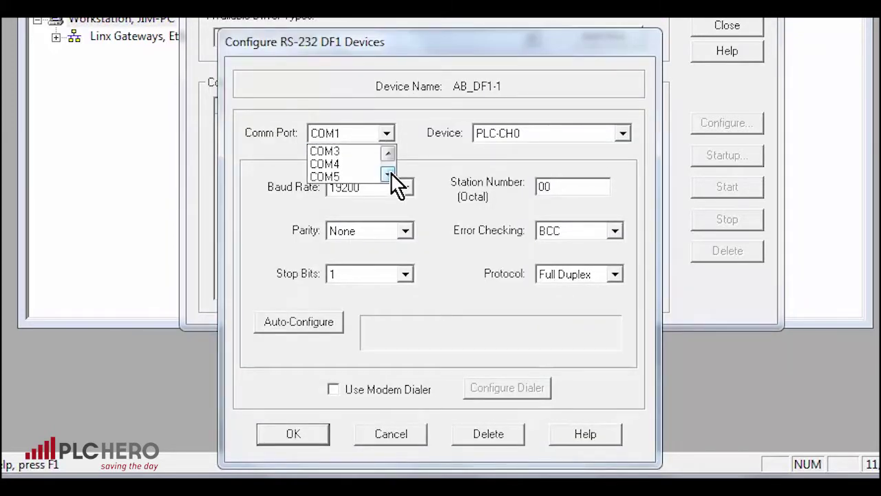
left_click(328, 177)
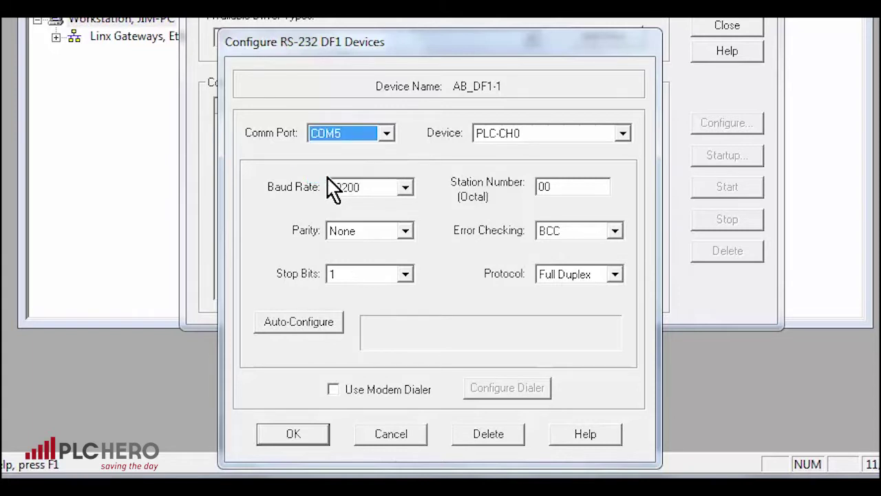
left_click(296, 331)
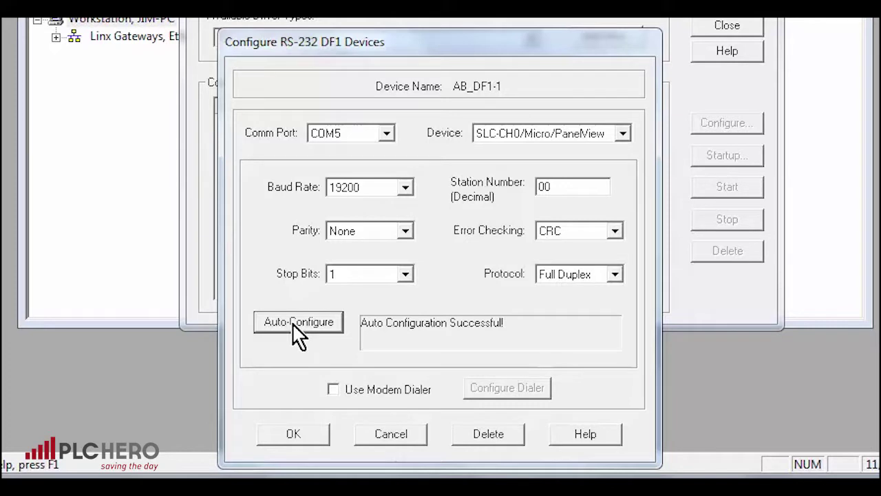
left_click(294, 436)
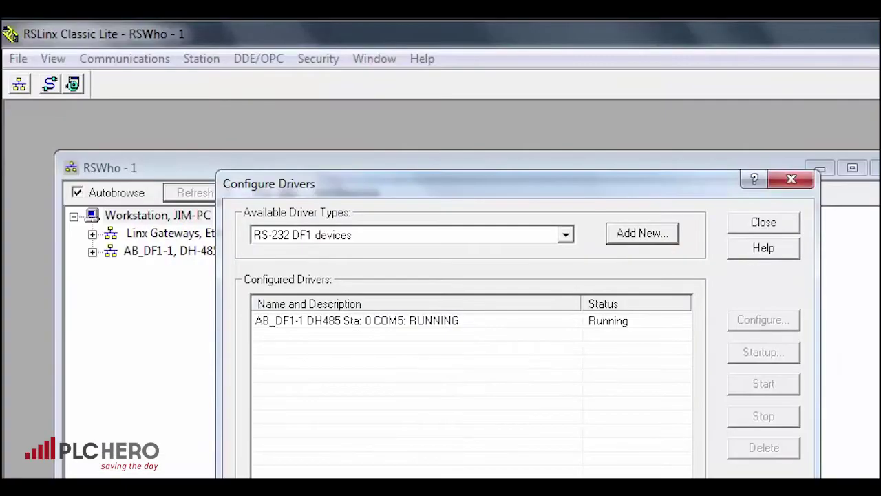
Close Configure Drivers, browse the AB_DF1-1 DH-485 network, and select CONV WH at node 01.
left_click(773, 225)
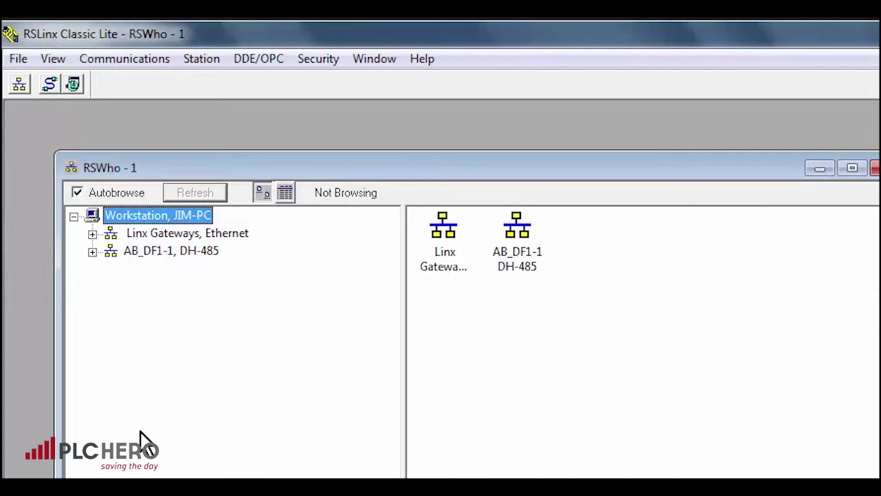
left_click(110, 251)
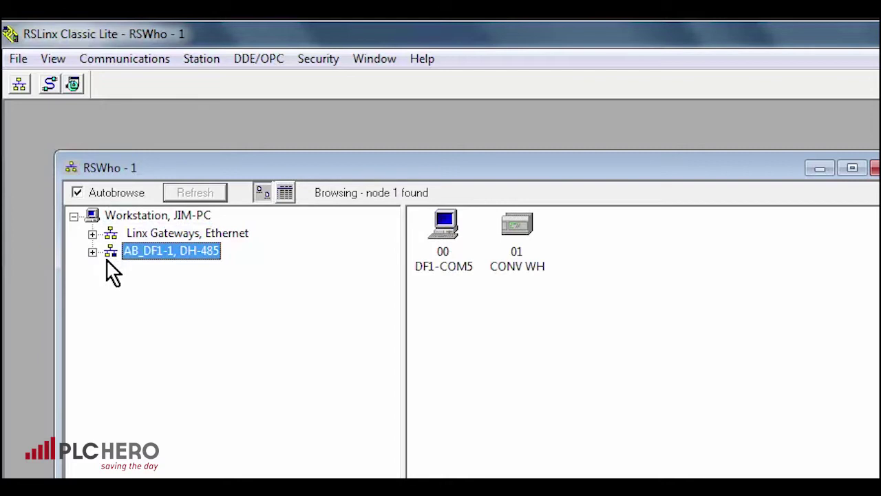
left_click(529, 231)
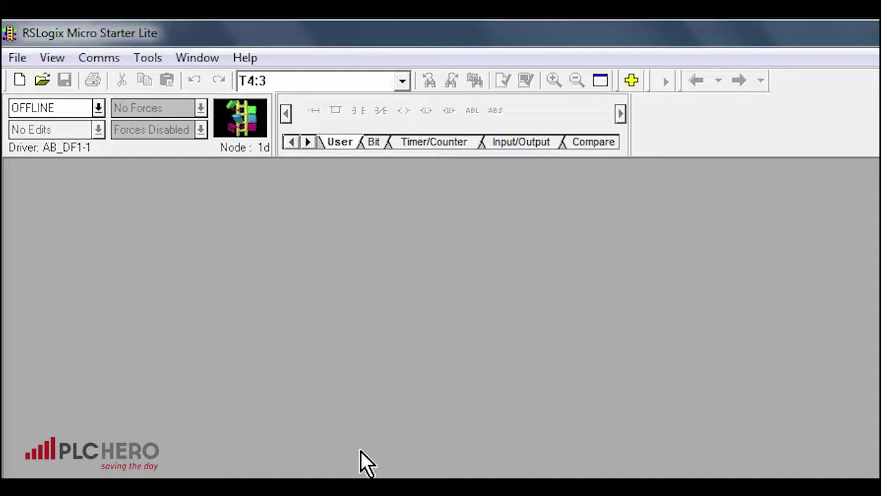
Through Comms > System Comms, pick node 01 MicroLogix 1100 CONV WH under AB_DF1-1 to go online.
left_click(102, 60)
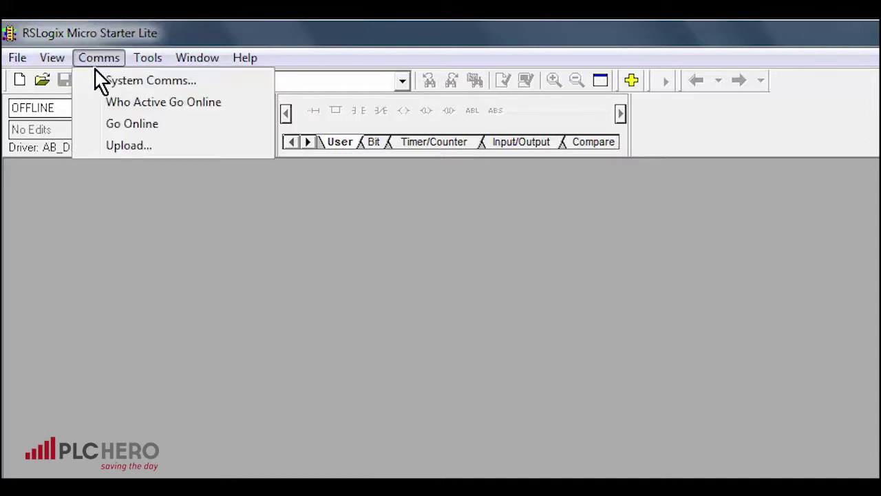
left_click(157, 83)
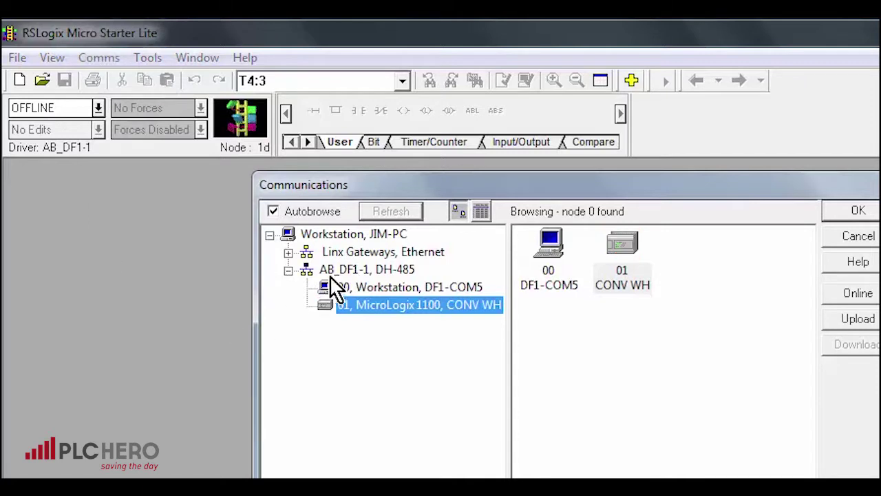
left_click(624, 248)
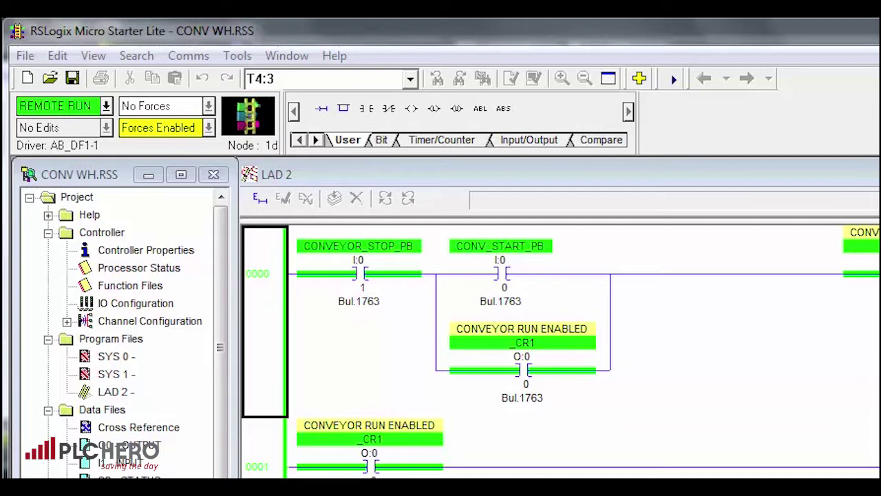
Save the online program as a copy named CONV WH_CURRENT 6-28-2017.RSS.
left_click(689, 361)
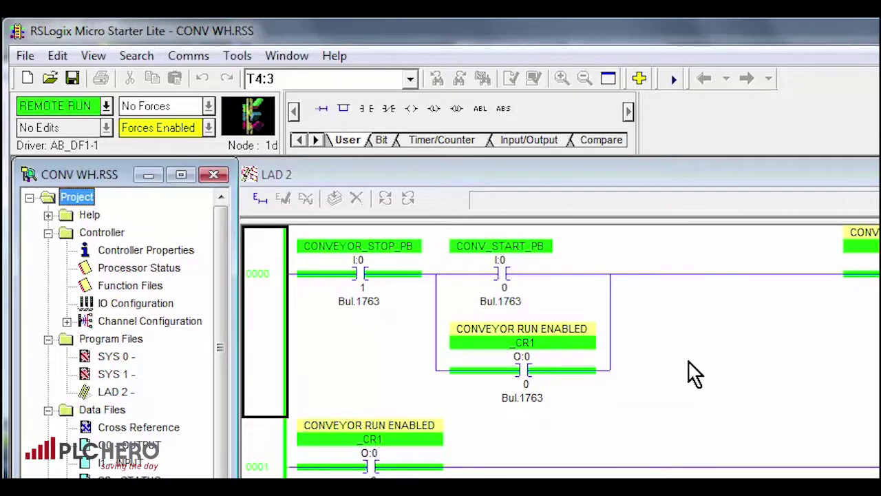
left_click(26, 56)
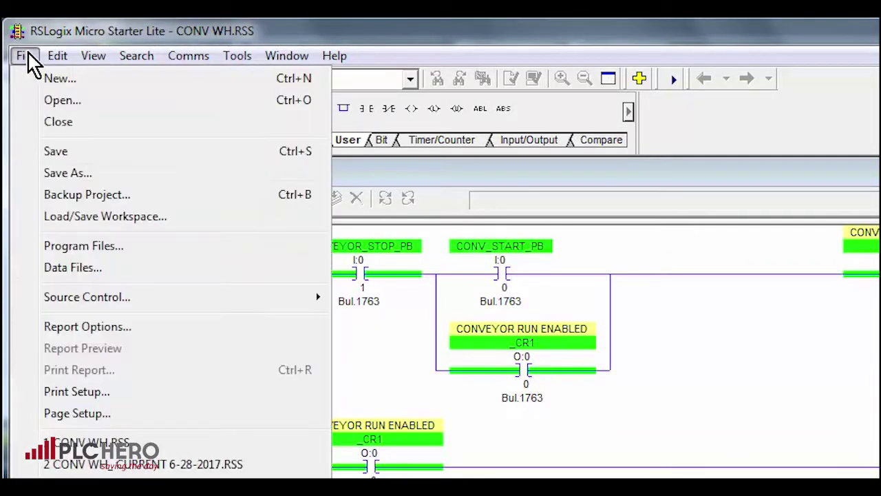
left_click(67, 174)
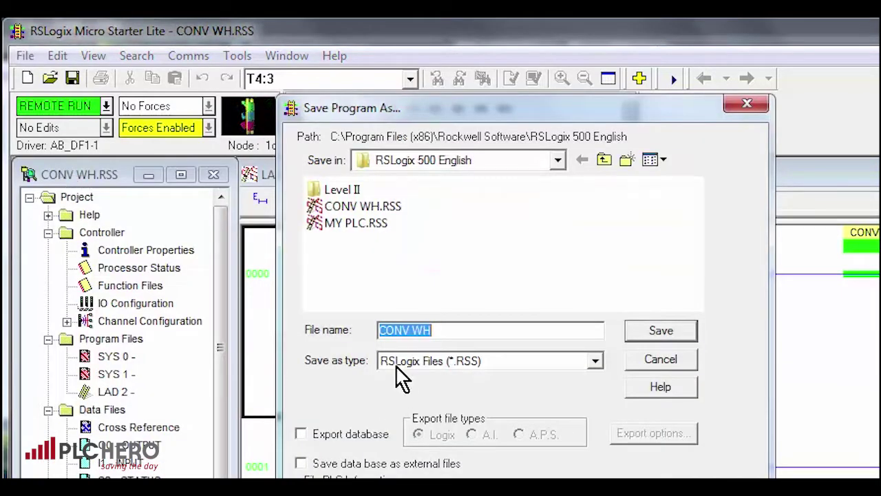
left_click(437, 331)
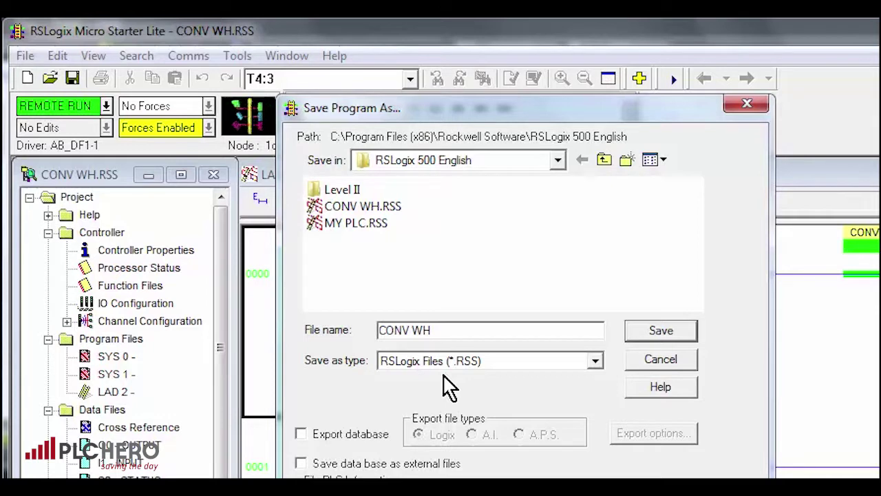
type("_CU")
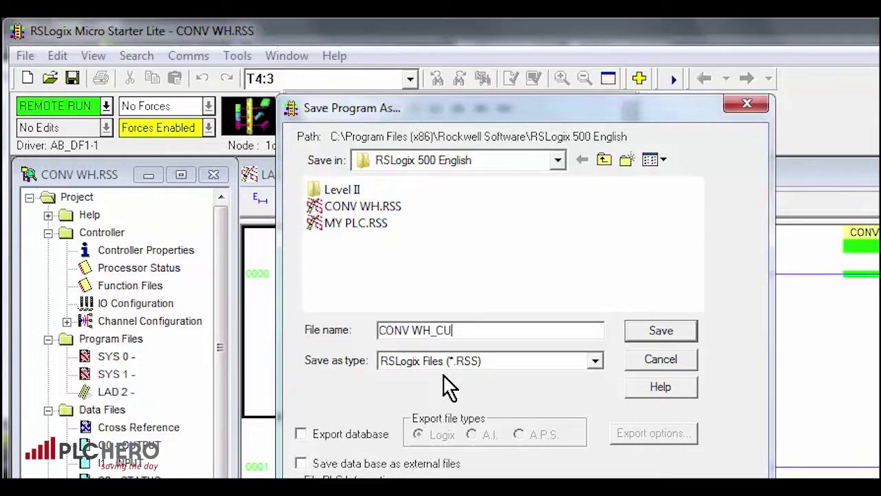
type("RRENT 6")
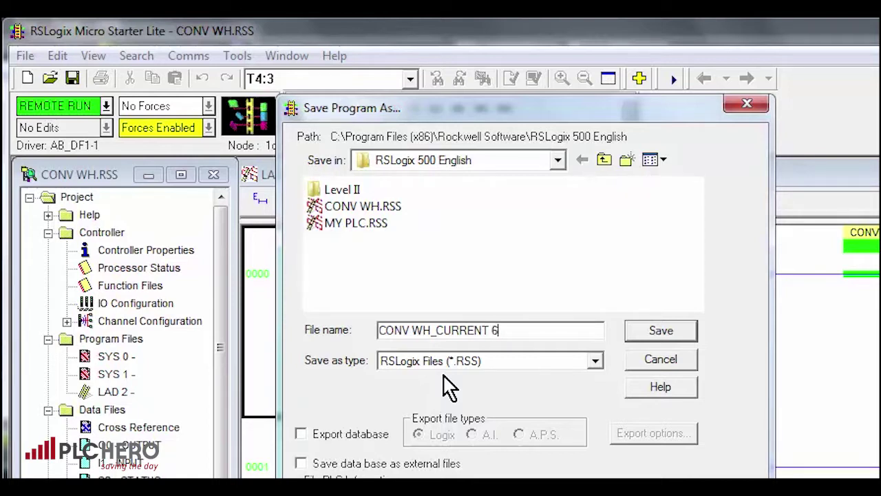
type("-28")
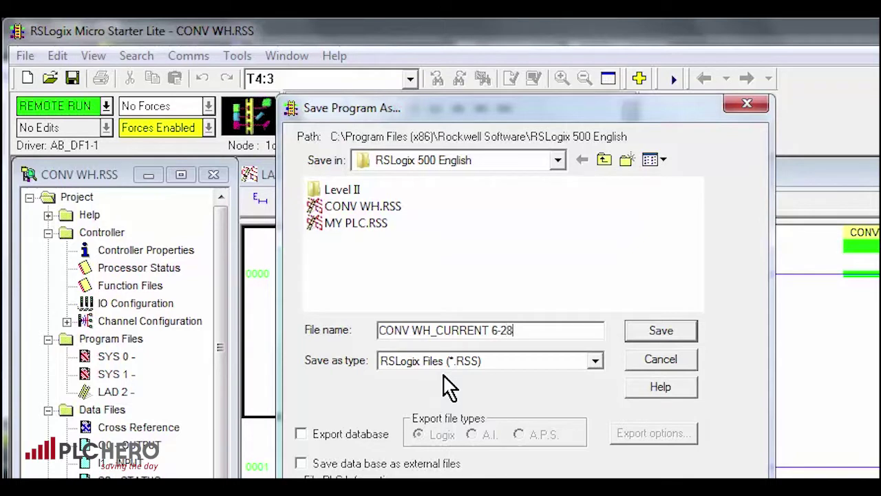
type("-2017")
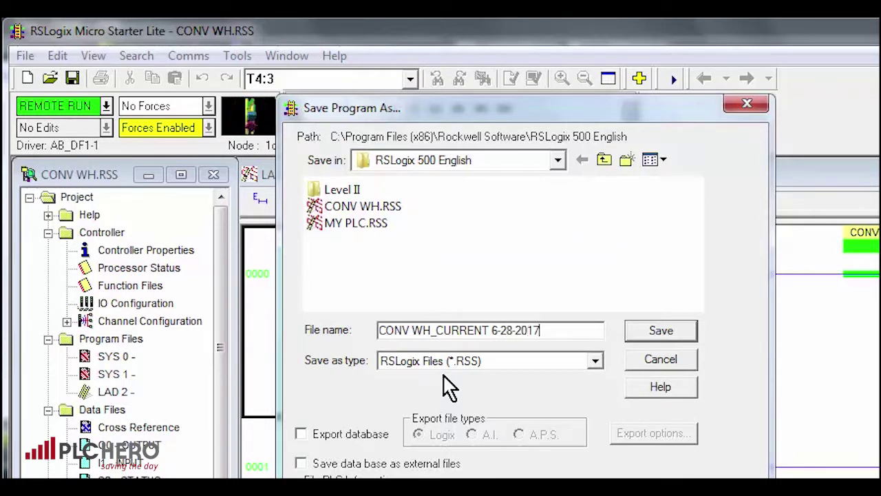
left_click(686, 337)
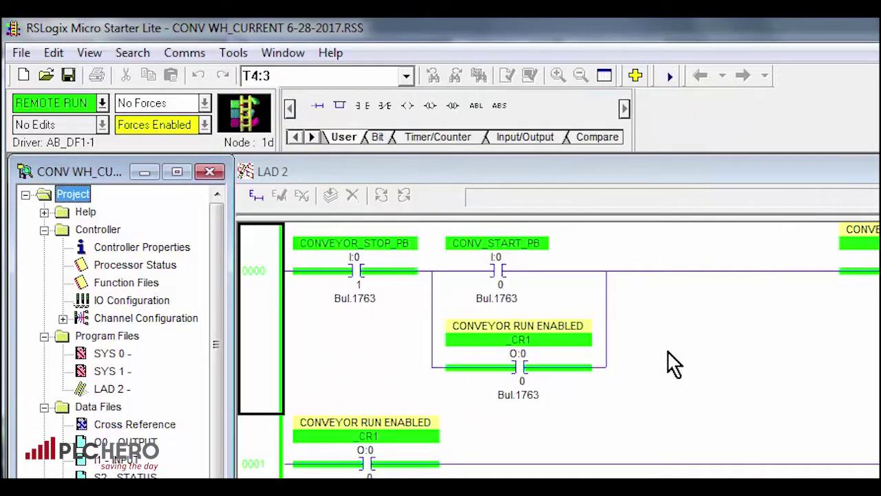
Reopen the Save Program As dialog for CONV WH_CURRENT 6-28-2017.
left_click(21, 53)
left_click(48, 171)
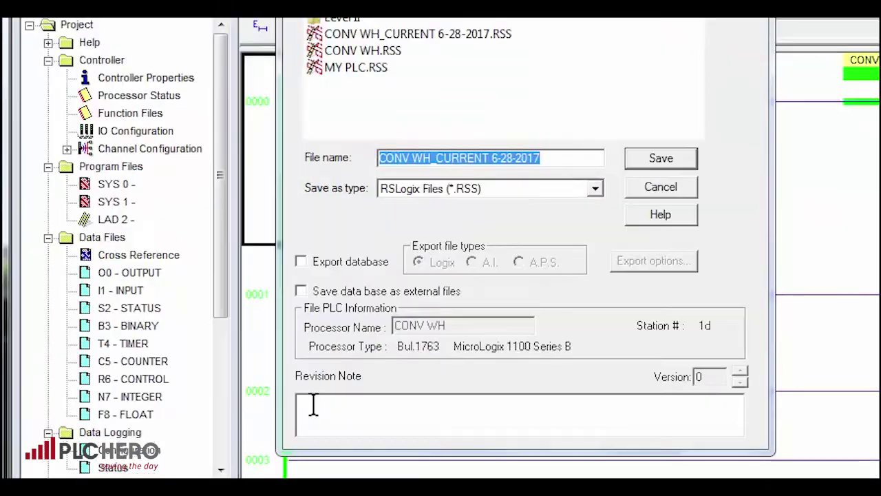
Paste a revision note on conveyor shutdowns, two communication losses, driver reconfiguration and cable checks.
left_click(309, 495)
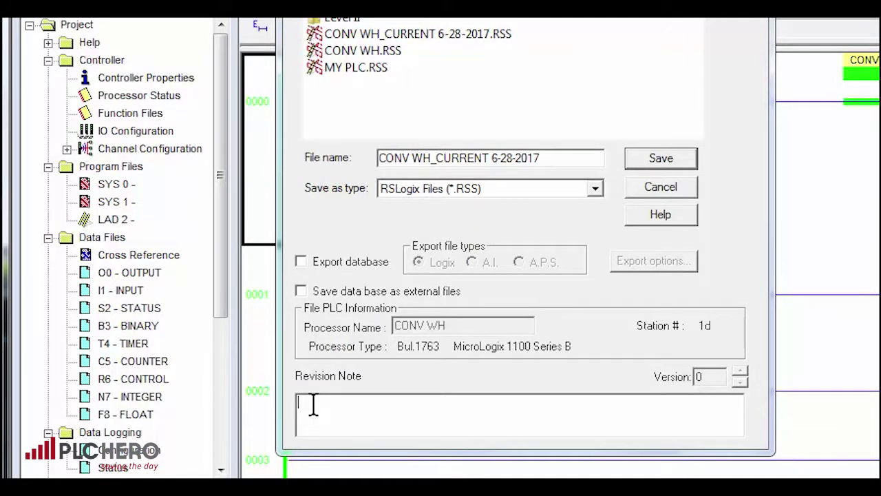
right_click(314, 405)
left_click(362, 215)
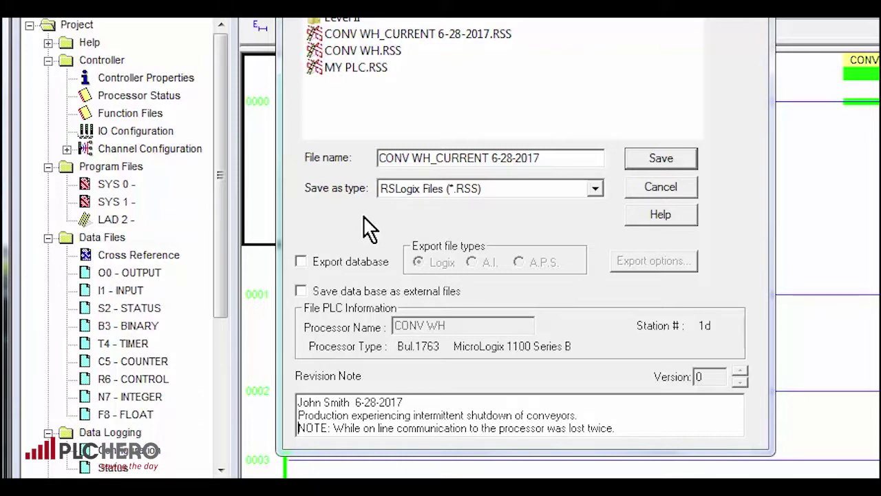
type("First time I had to reconfigure, Second time a com port conflict required a")
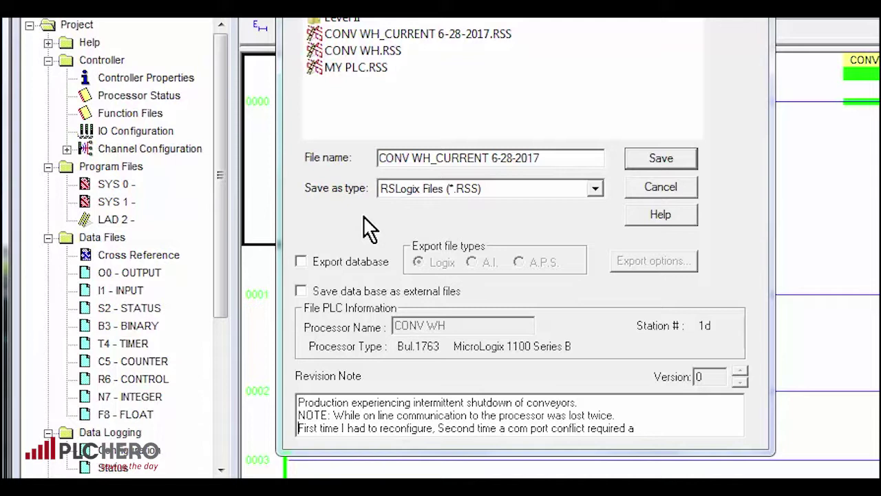
key("Down")
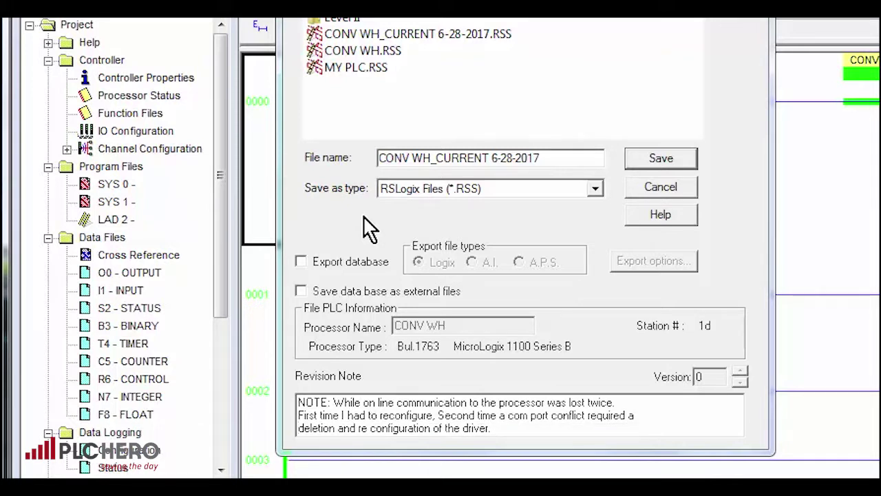
key("Down")
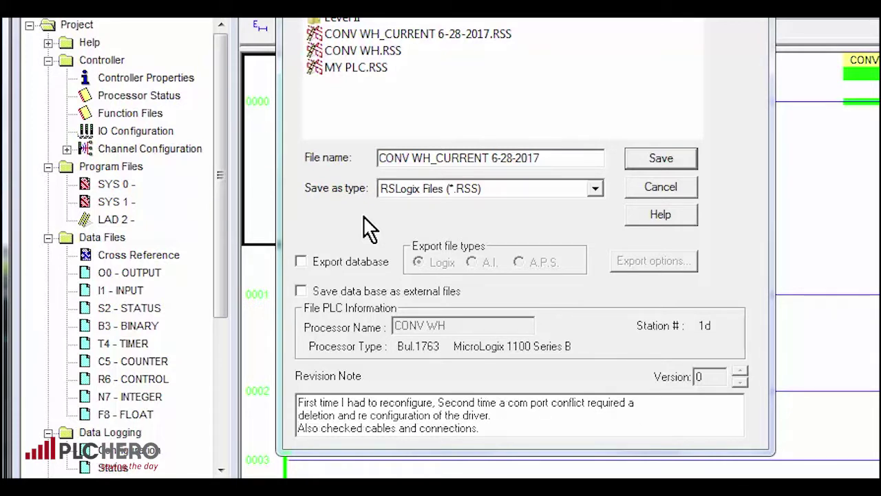
Save the annotated CONV WH_CURRENT 6-28-2017 copy, uploading Data Table values from the processor first.
left_click(676, 162)
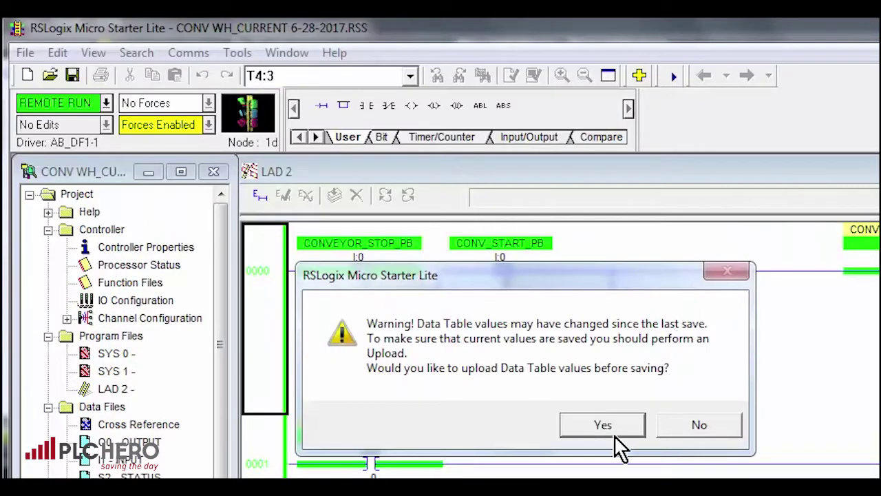
left_click(604, 427)
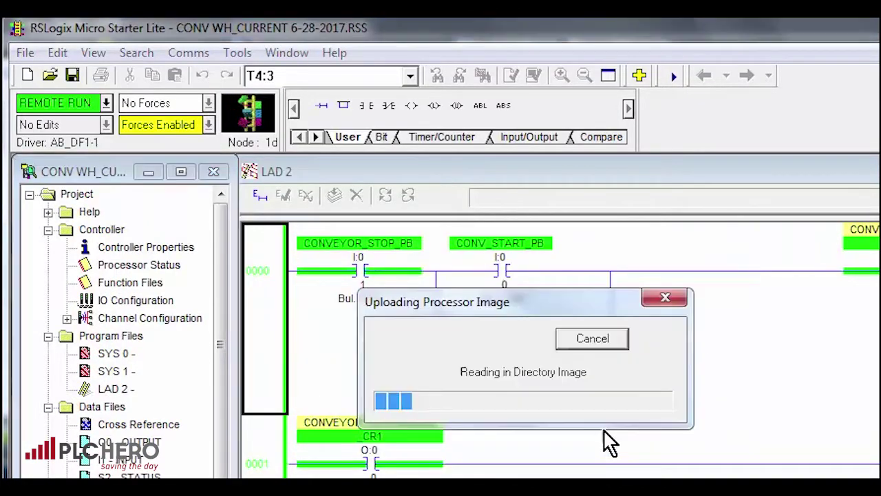